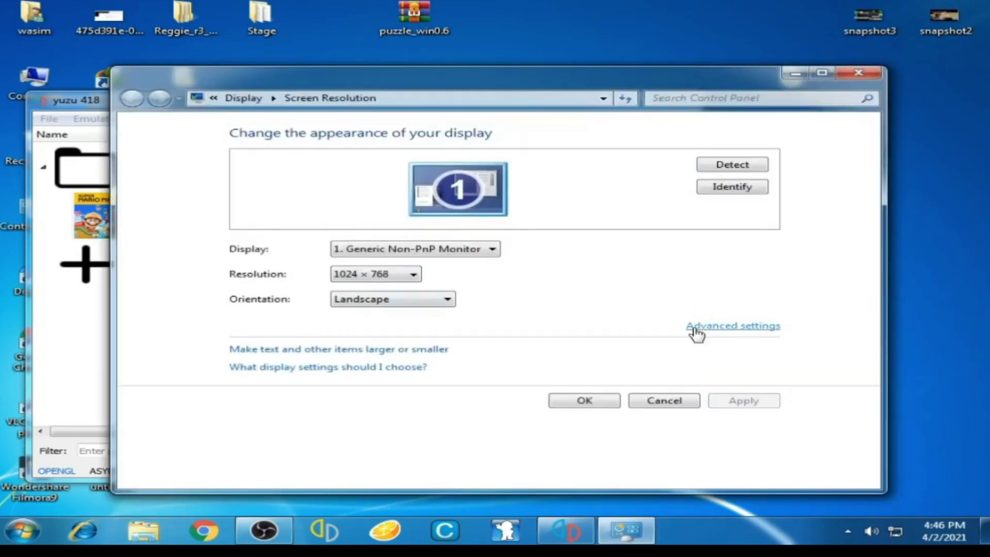
- Open the AMD Radeon HD 5450 adapter properties (512 MB video memory) and move the dialog over Screen Resolution
click(698, 330)
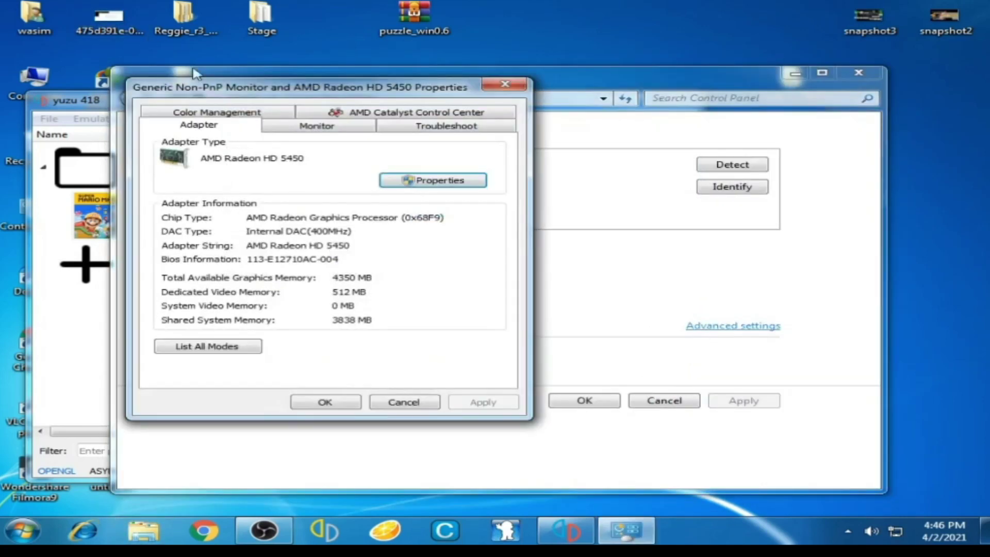
mouse_move(228, 91)
mouse_down()
mouse_move(389, 109)
mouse_move(354, 113)
mouse_up()
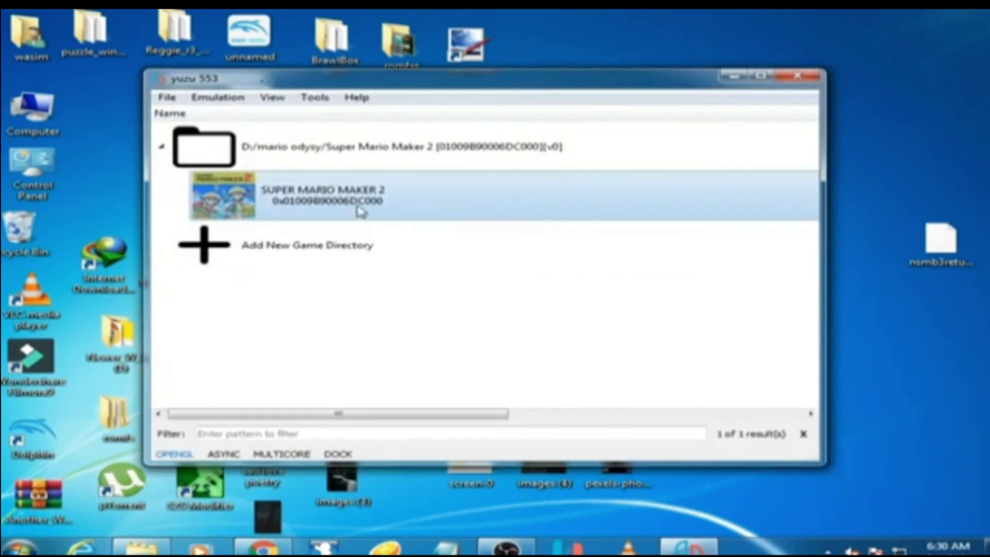
- Launch SUPER MARIO MAKER 2 from yuzu's game list, which produces the OpenGL 4.6 error dialog
double_click(384, 207)
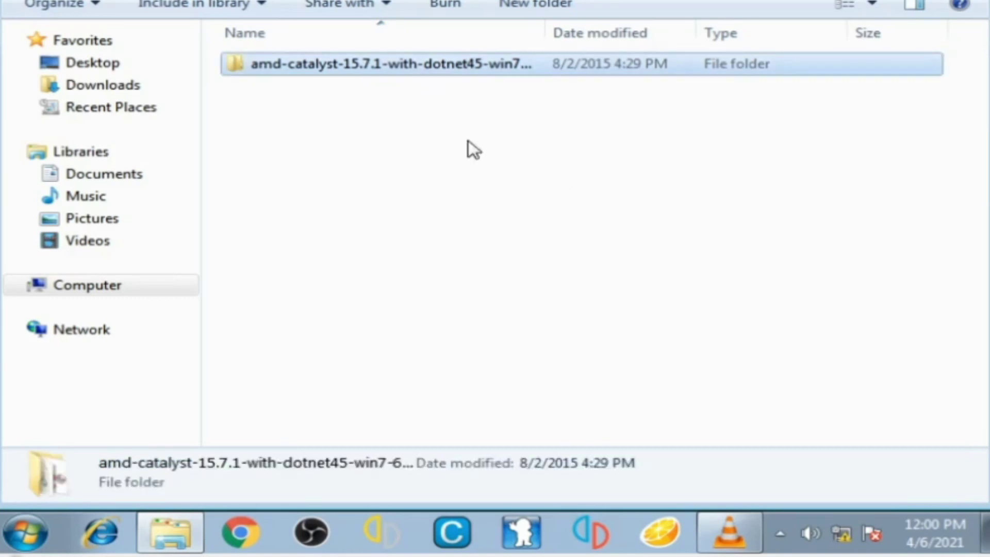
- Open the amd-catalyst-15.7.1-with-dotnet45-win7 folder and run its Setup
double_click(273, 86)
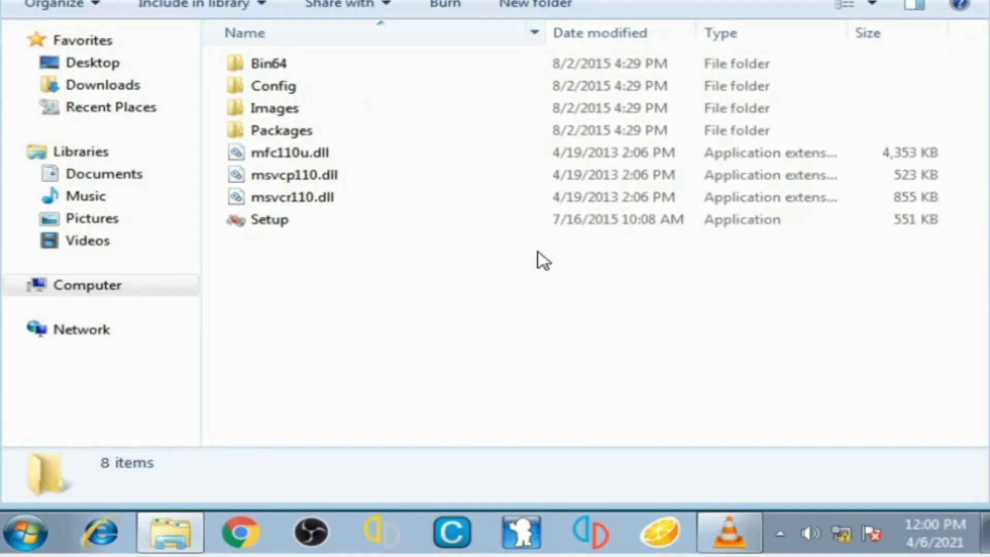
double_click(269, 219)
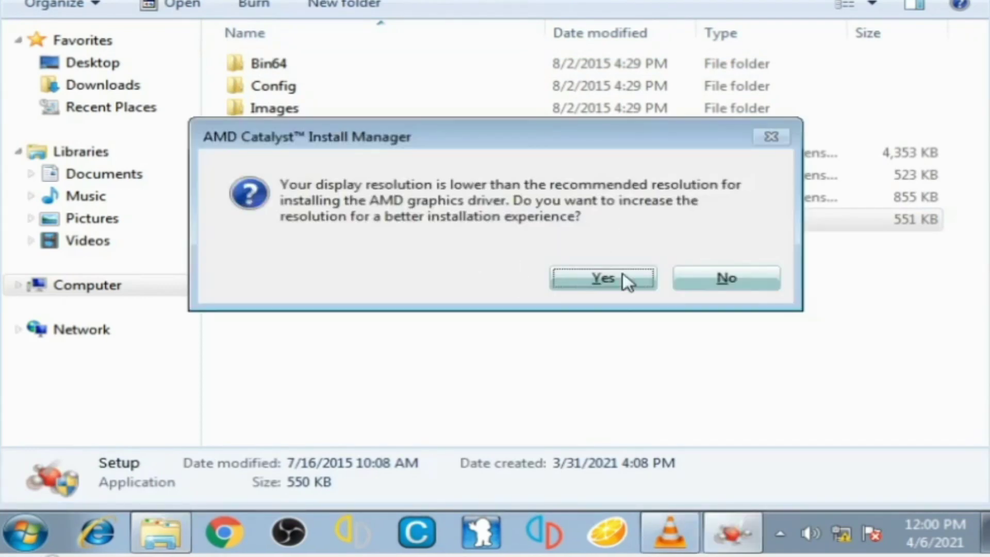
- Agree to raise the screen resolution and choose a Custom installation in Catalyst Install Manager
click(602, 282)
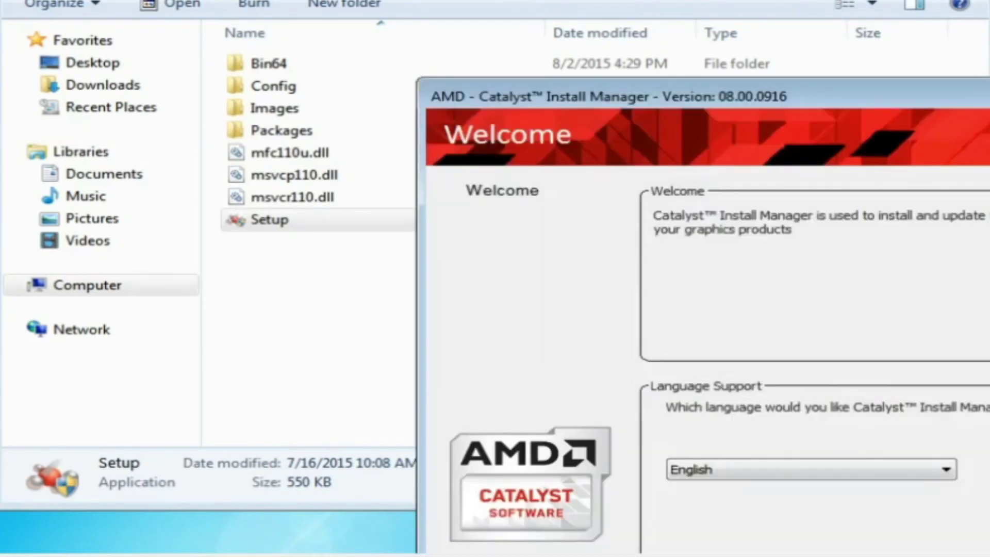
key(Return)
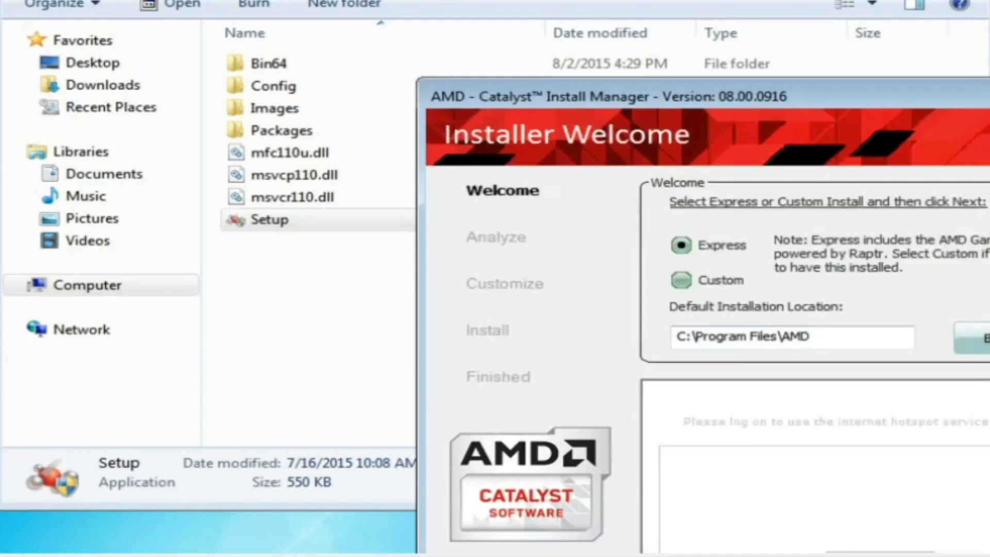
click(721, 281)
key(Return)
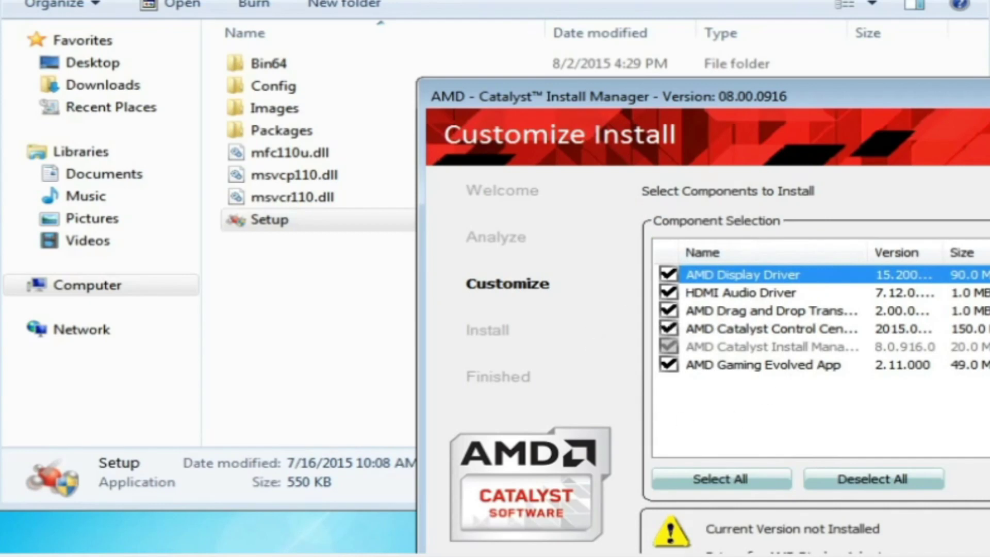
- Accept the license agreement, install the driver components, and close the finished installer
key(Return)
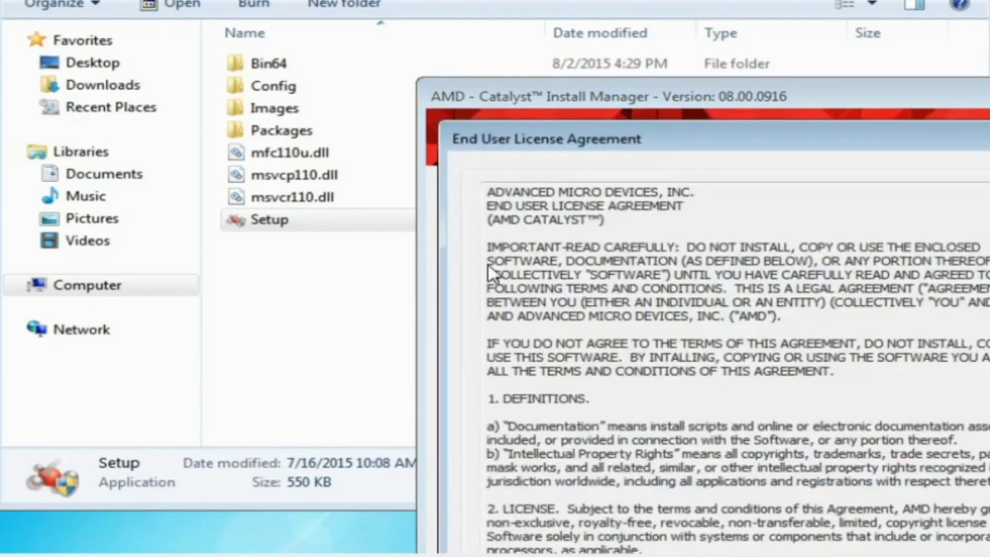
key(Return)
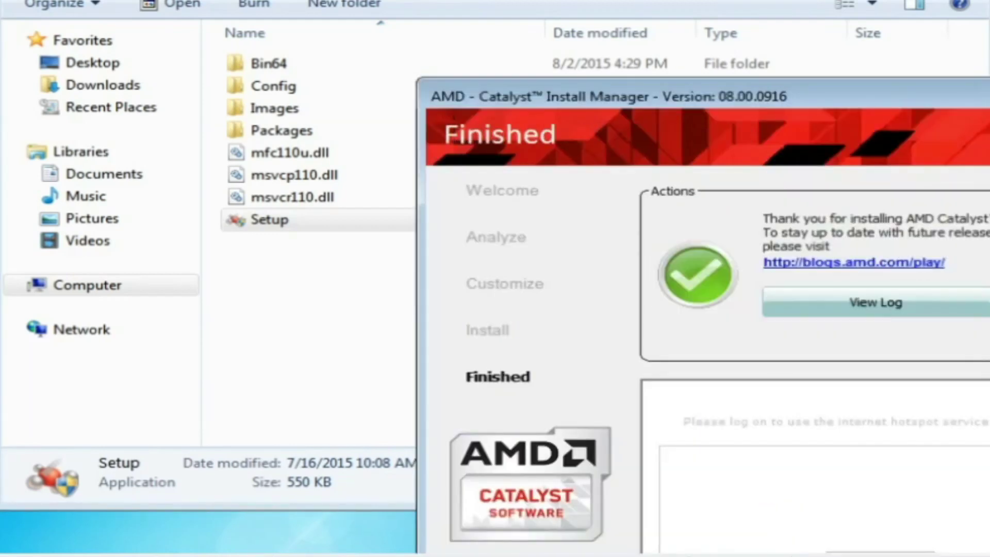
key(Return)
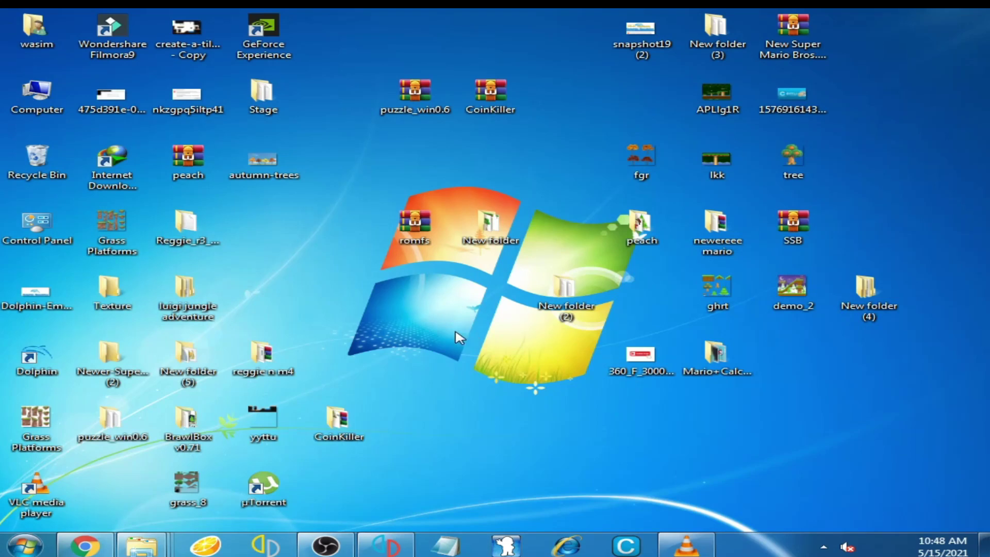
- Show Computer Properties: Windows 7 Ultimate, Intel Xeon W3565, 8.00 GB RAM
double_click(23, 101)
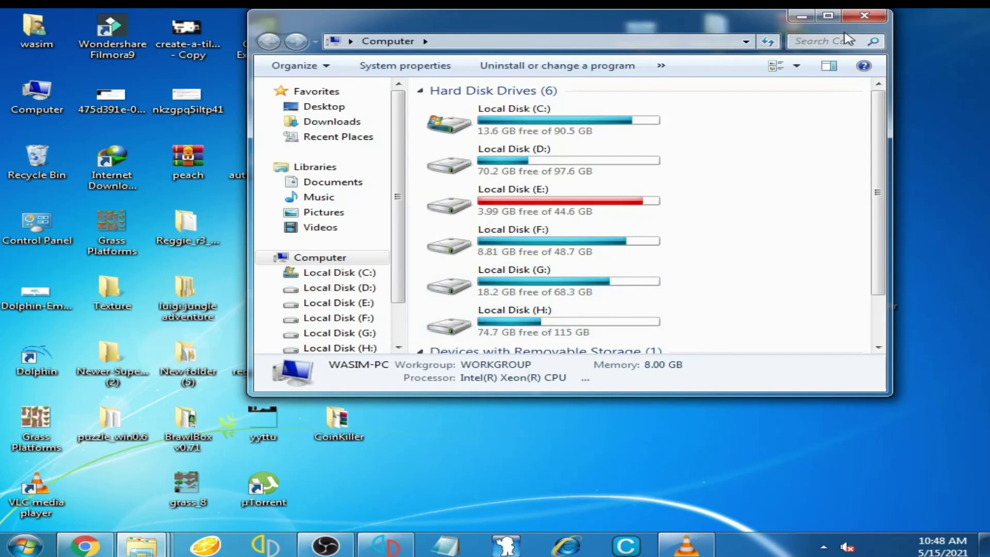
click(826, 18)
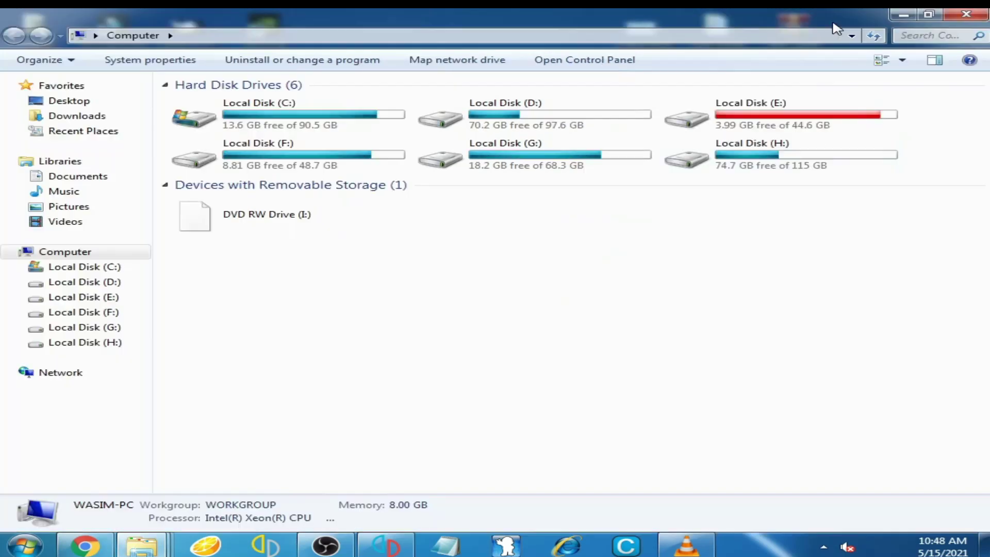
right_click(549, 254)
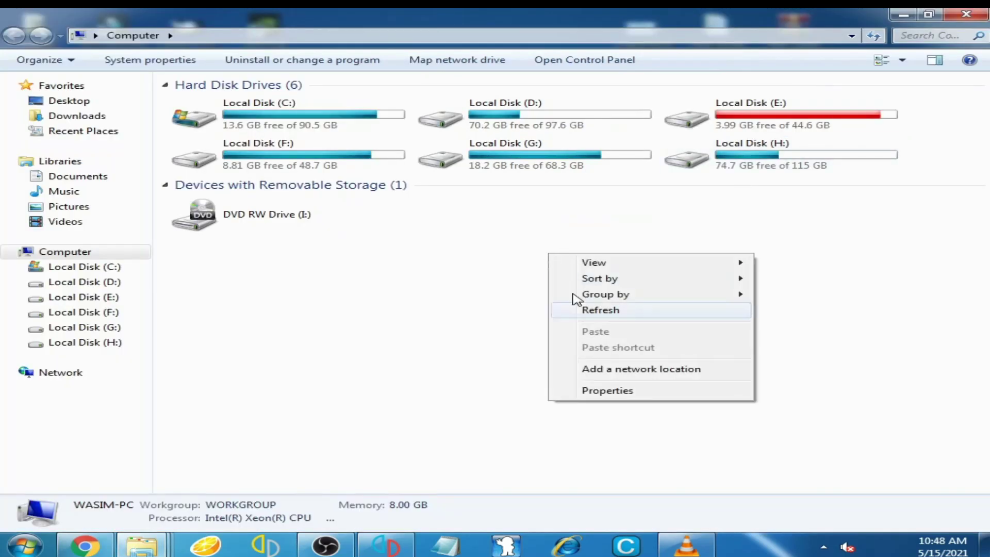
click(609, 390)
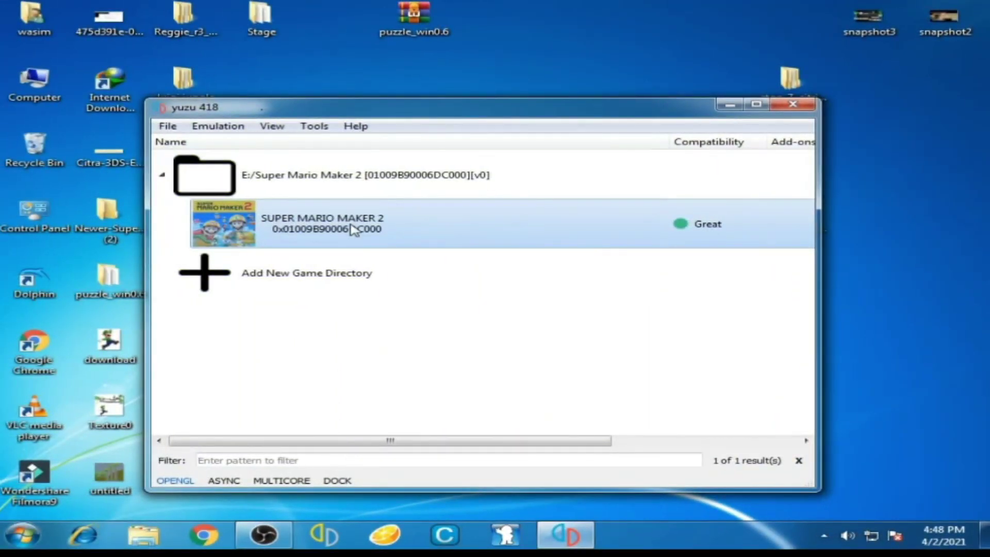
- Launch SUPER MARIO MAKER 2 in yuzu 418 and reposition the window while the FPS counter runs
double_click(351, 227)
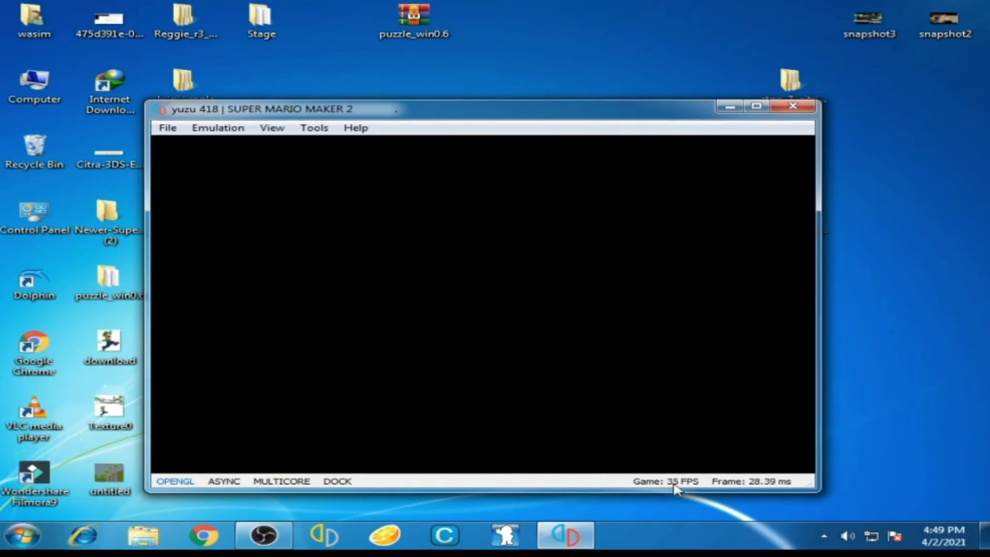
mouse_move(689, 488)
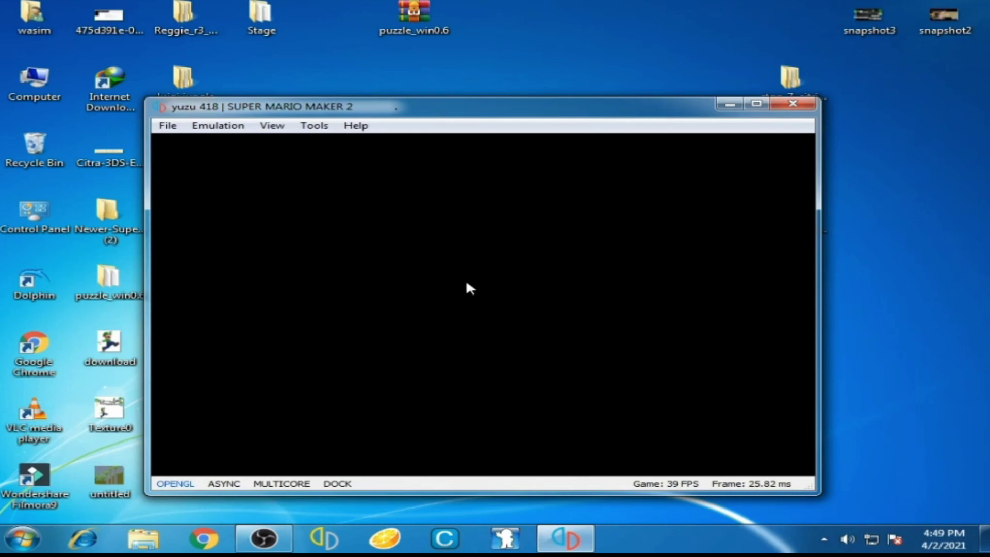
drag(542, 112, 530, 84)
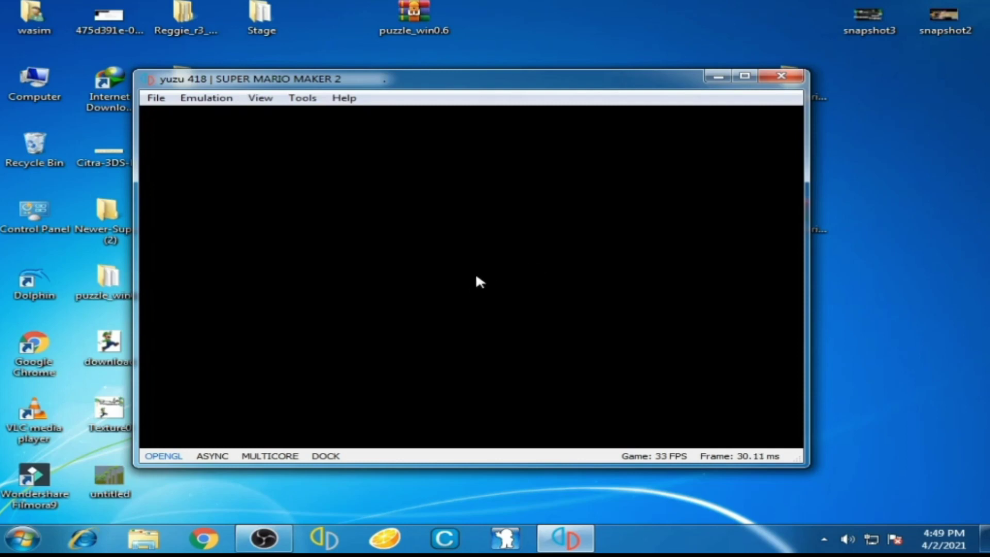
mouse_move(596, 86)
mouse_down()
mouse_move(580, 133)
mouse_move(600, 101)
mouse_up()
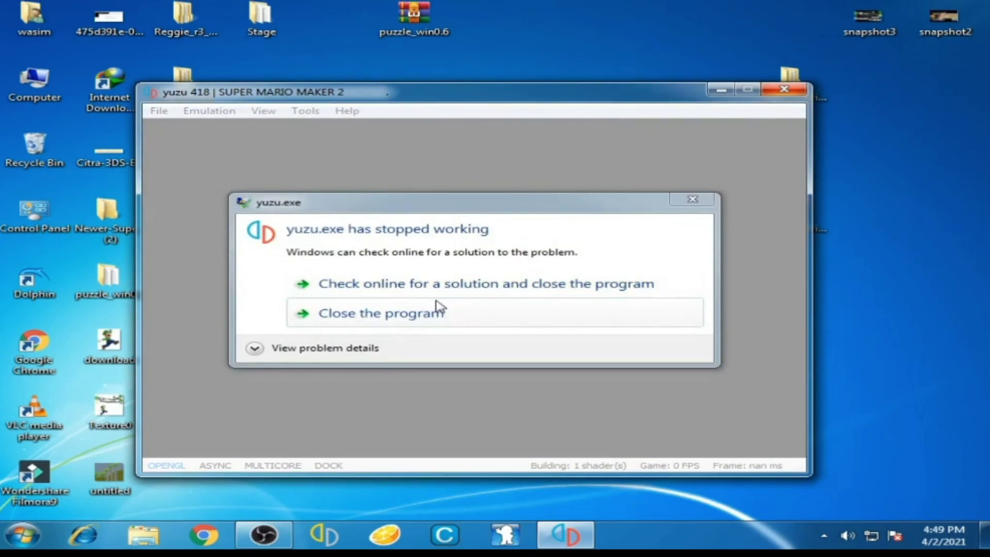
- Choose 'Close the program' in the 'yuzu.exe has stopped working' dialog
click(442, 310)
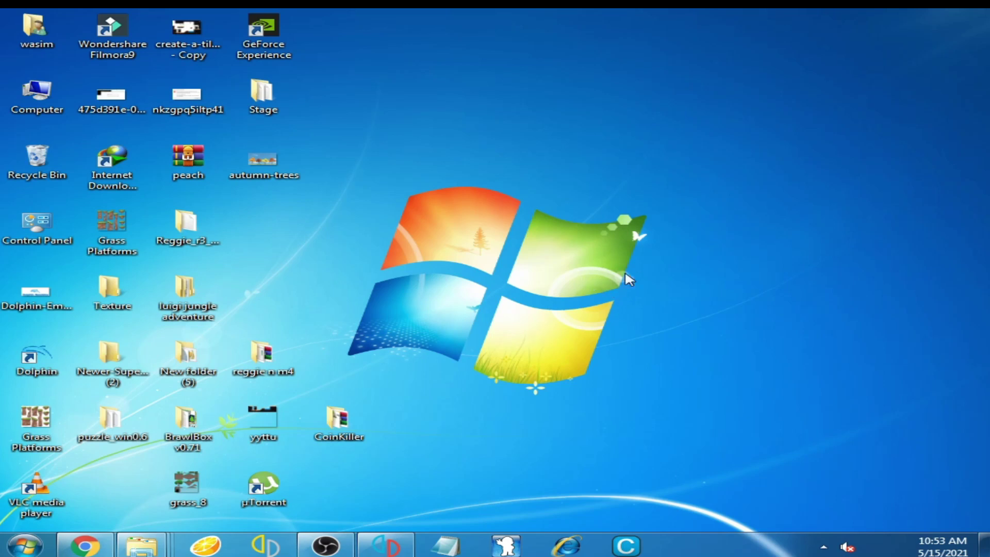
key(n)
right_click(567, 268)
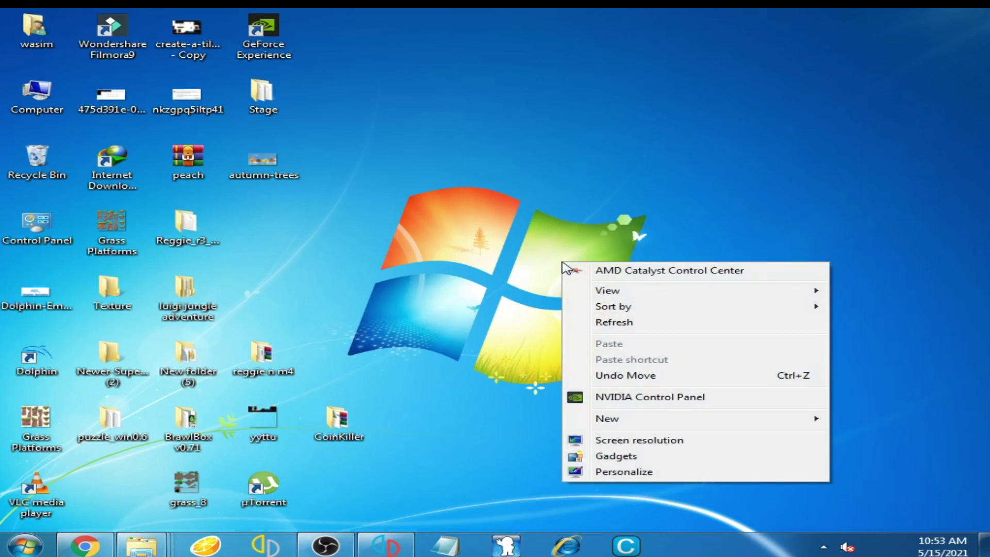
click(659, 442)
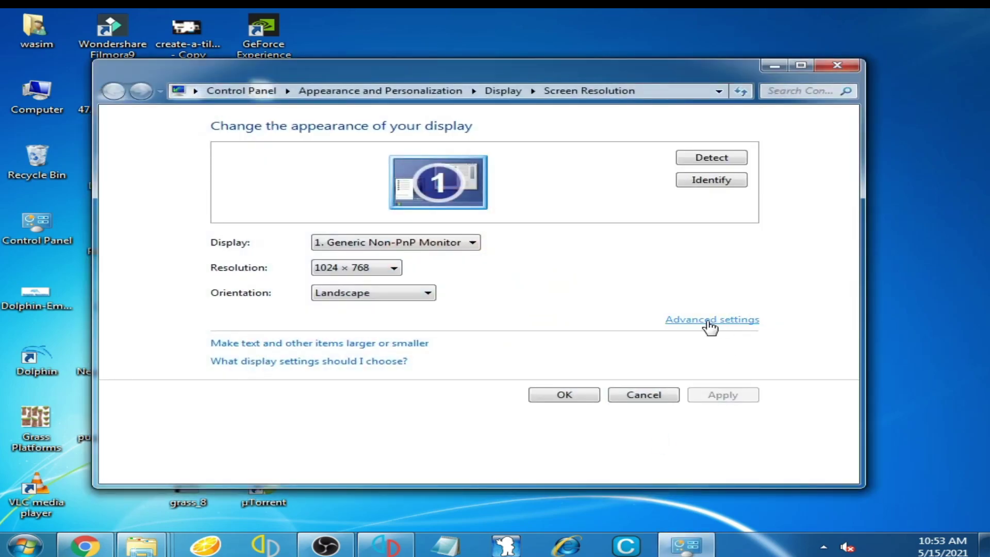
click(709, 322)
drag(345, 87, 518, 164)
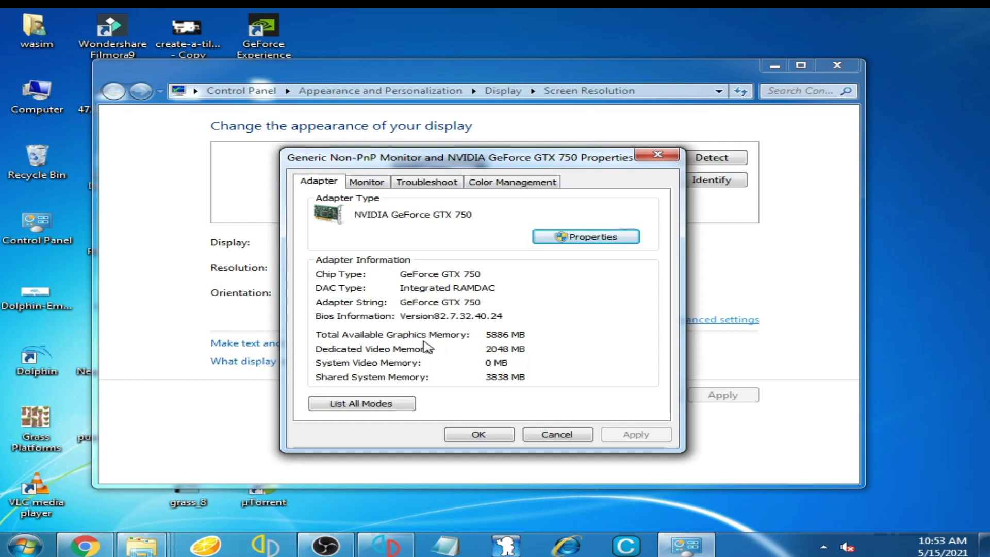
click(478, 435)
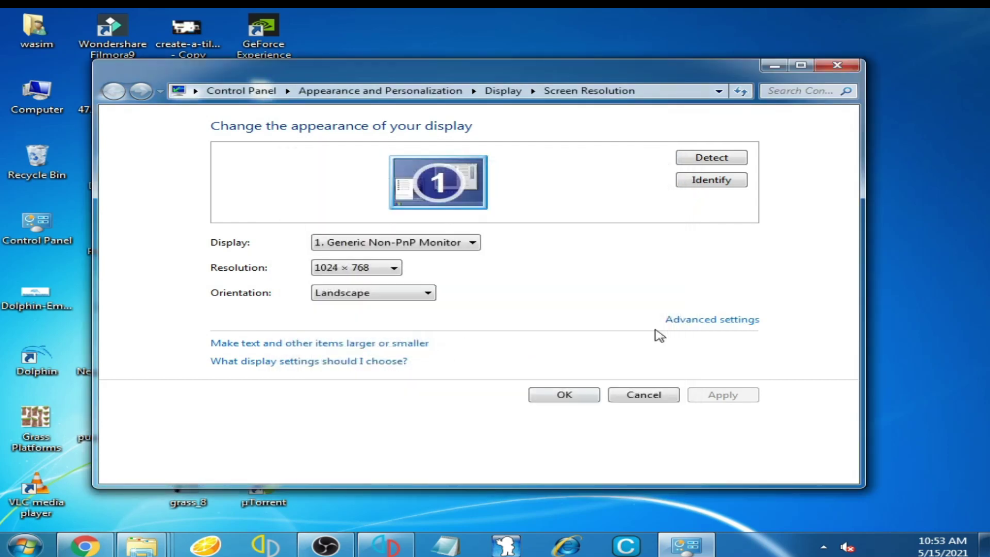
click(833, 66)
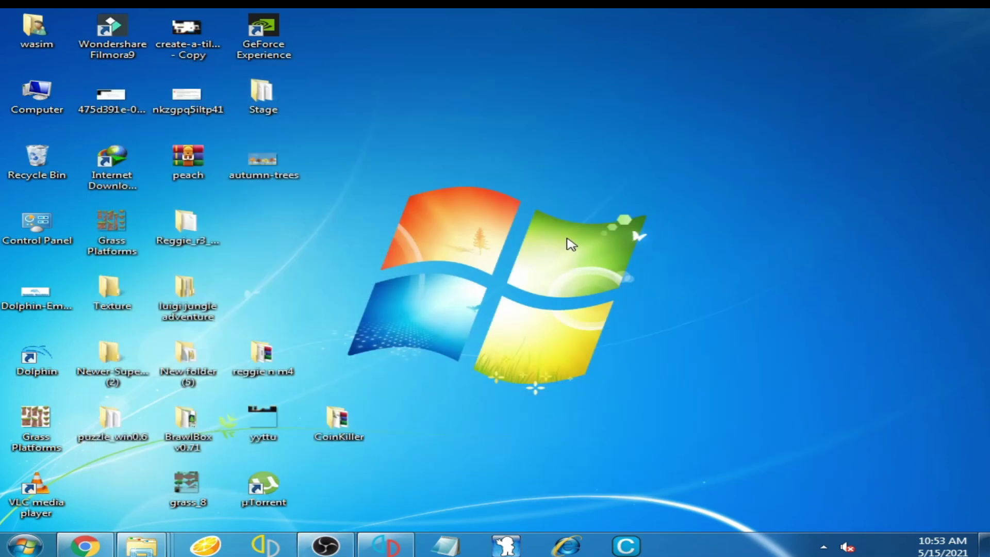
right_click(568, 242)
click(663, 360)
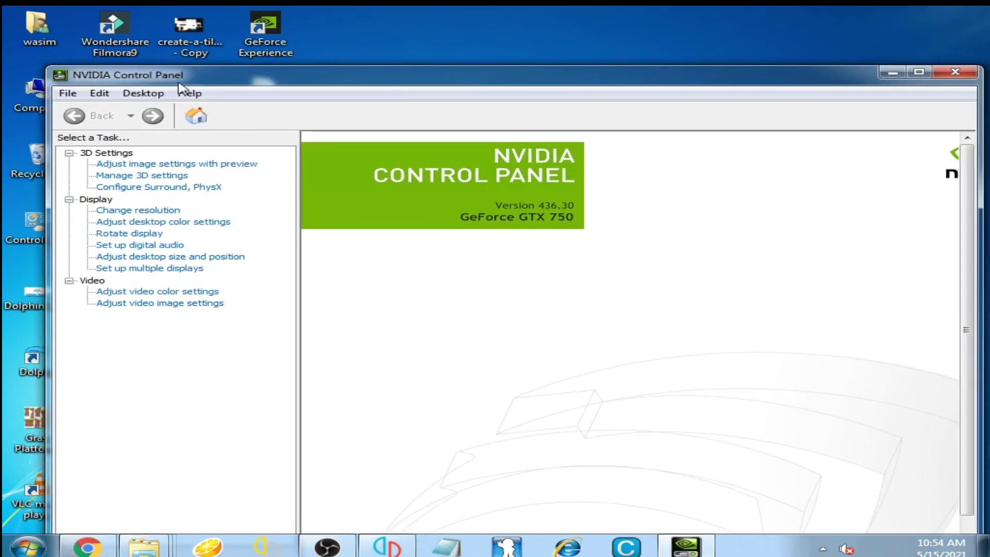
mouse_move(356, 79)
mouse_down()
mouse_move(299, 139)
mouse_move(349, 105)
mouse_move(333, 107)
mouse_up()
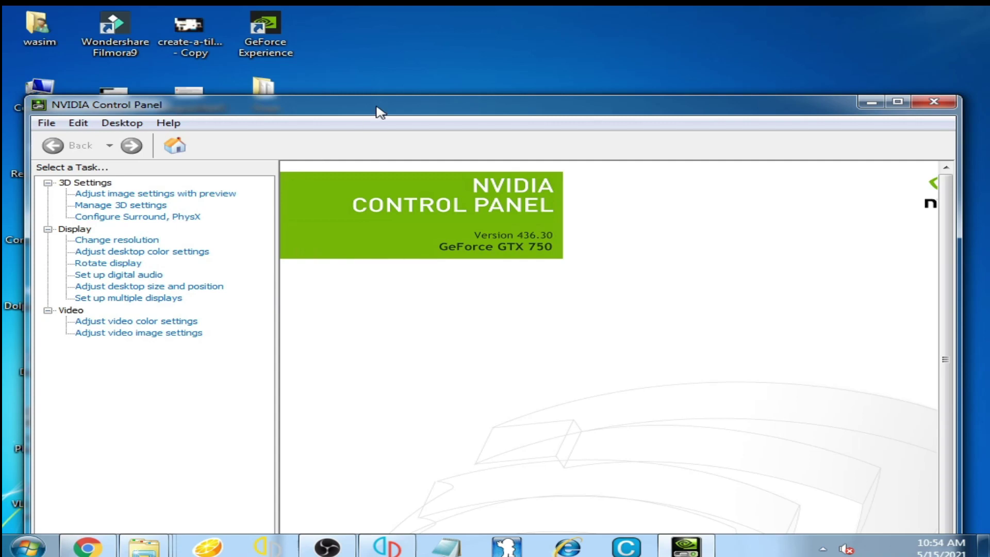
drag(381, 112, 371, 107)
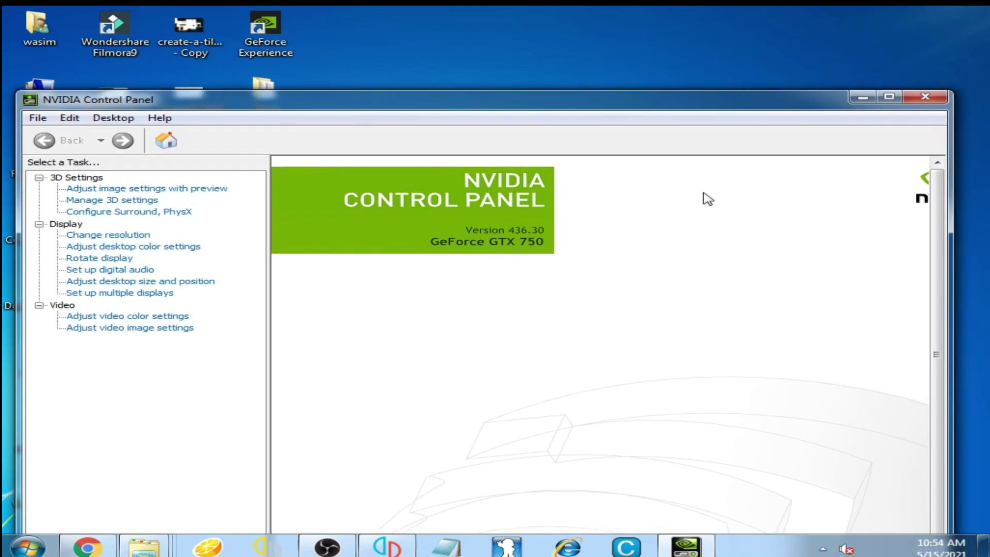
click(928, 96)
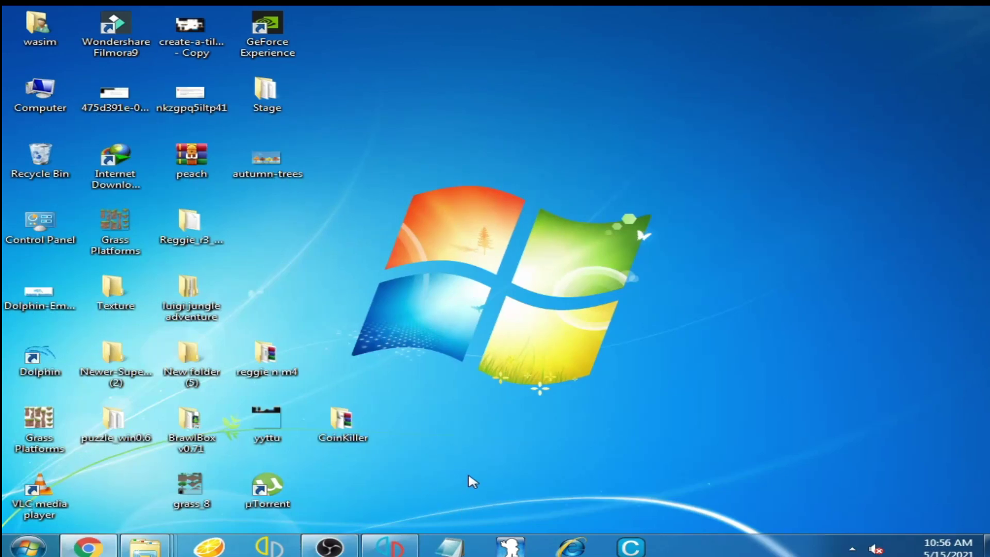
- Restore yuzu from the taskbar and launch Super Mario Maker 2 from the game list
click(398, 548)
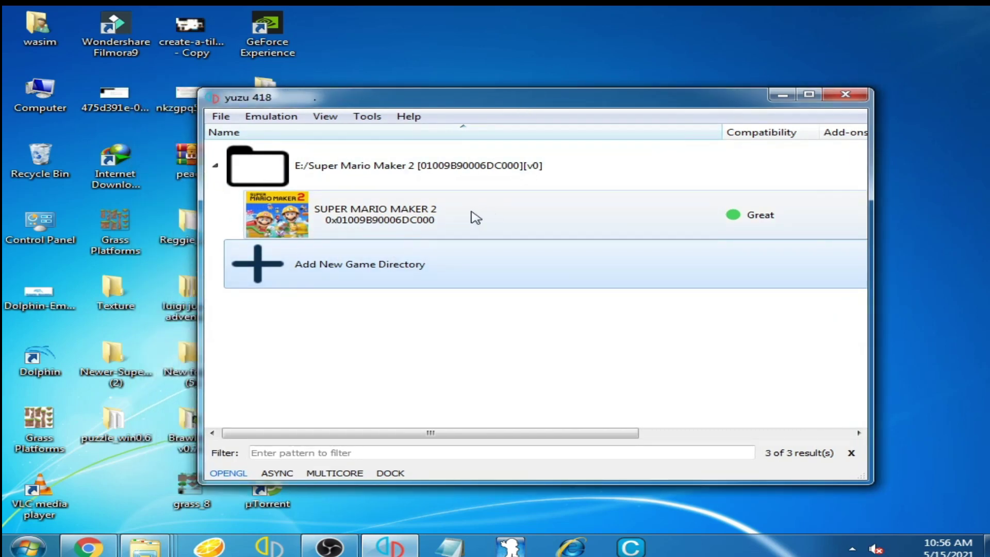
click(392, 219)
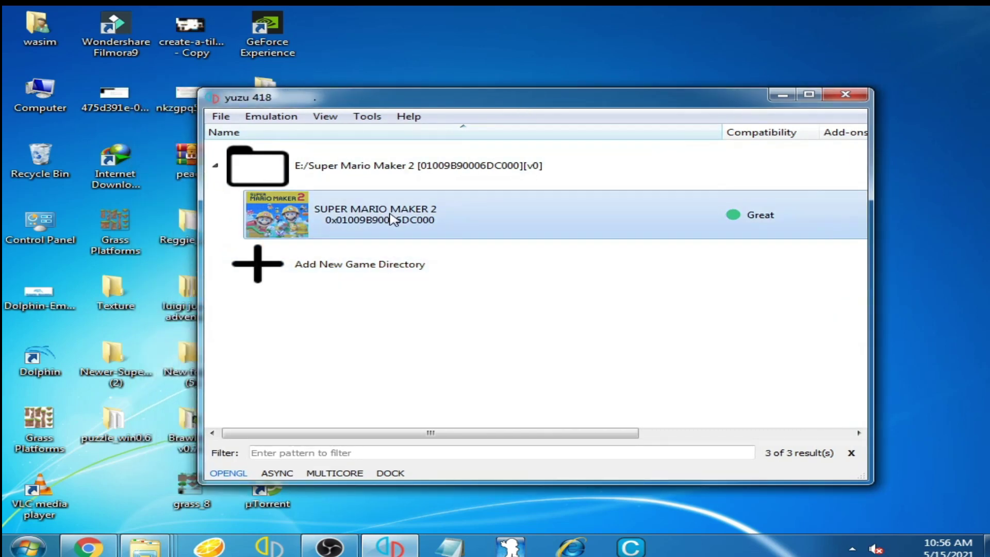
double_click(391, 216)
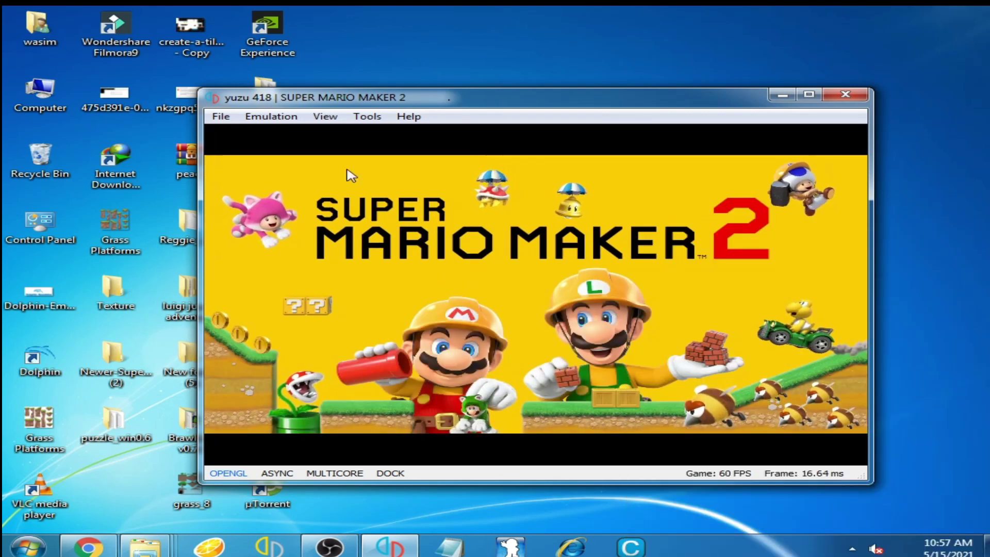
- Reposition the game window while the title screen holds about 29 FPS
drag(473, 103, 427, 106)
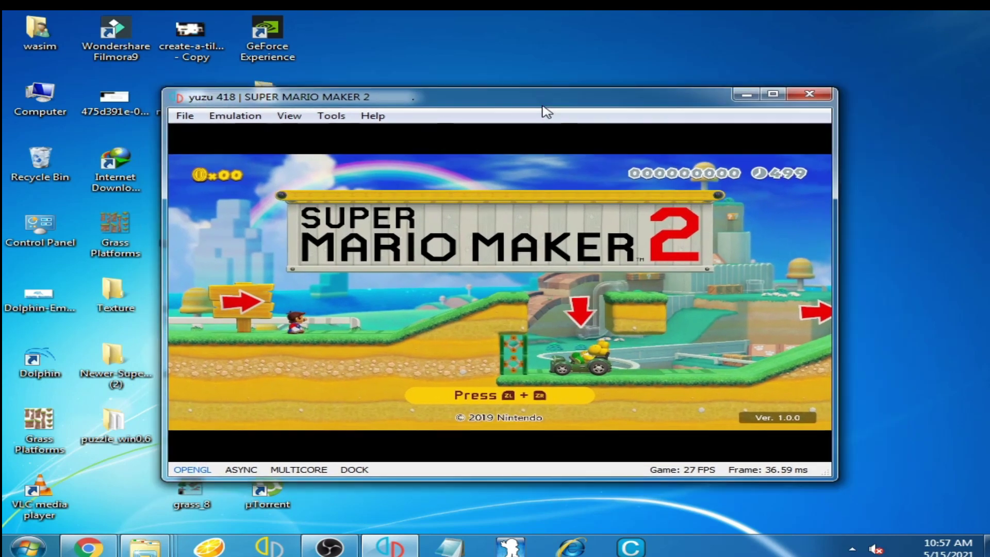
drag(532, 115, 496, 113)
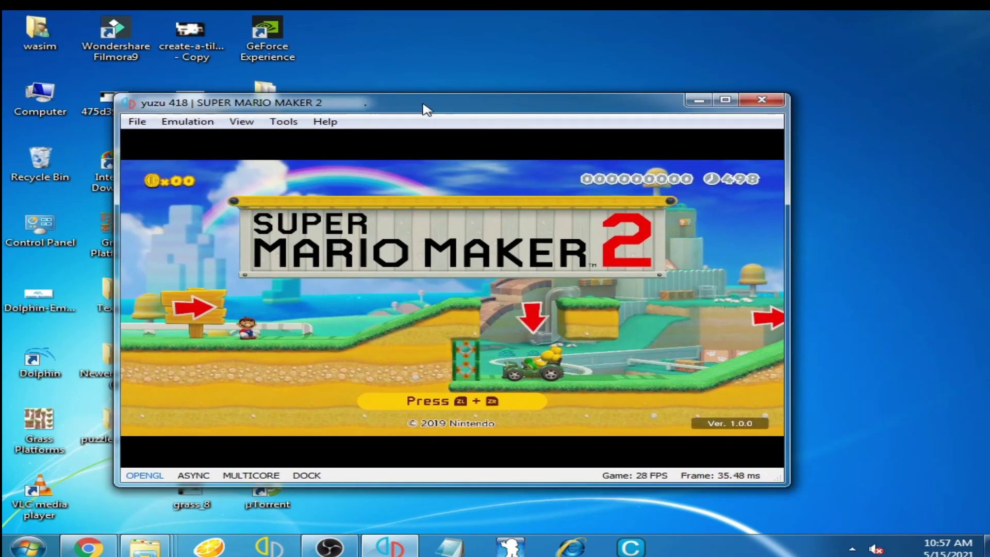
mouse_move(426, 109)
mouse_down()
mouse_move(555, 104)
mouse_move(444, 103)
mouse_move(454, 101)
mouse_up()
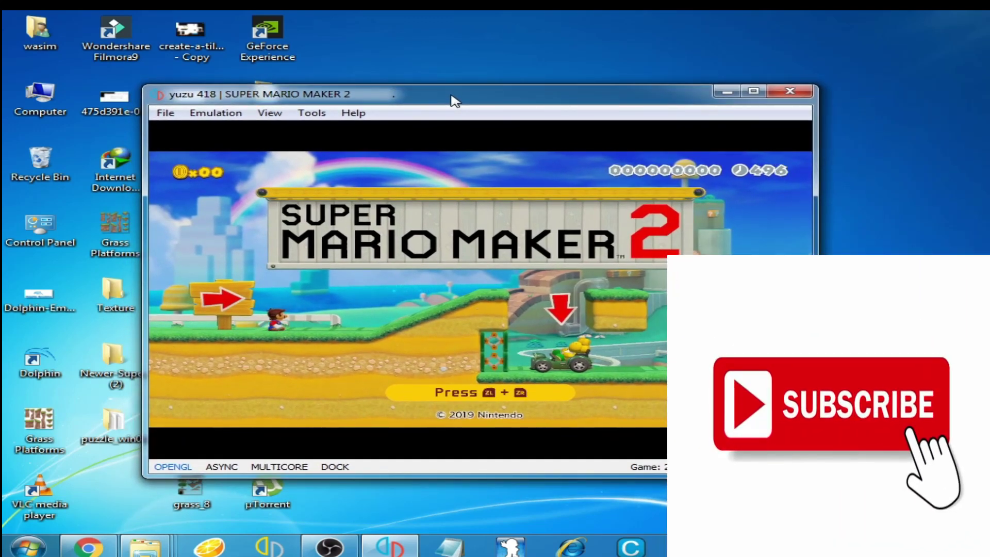
mouse_move(454, 101)
mouse_down()
mouse_move(443, 104)
mouse_move(501, 127)
mouse_up()
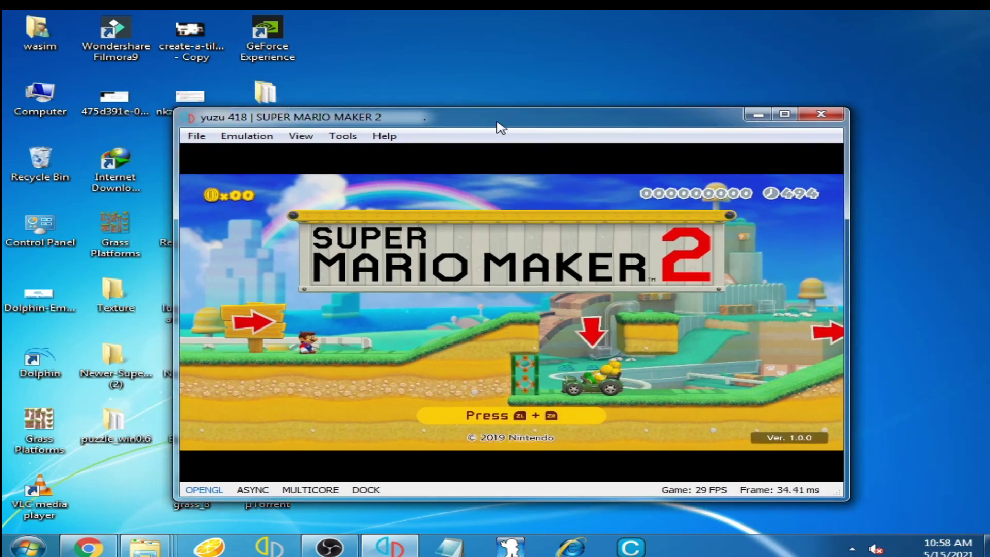